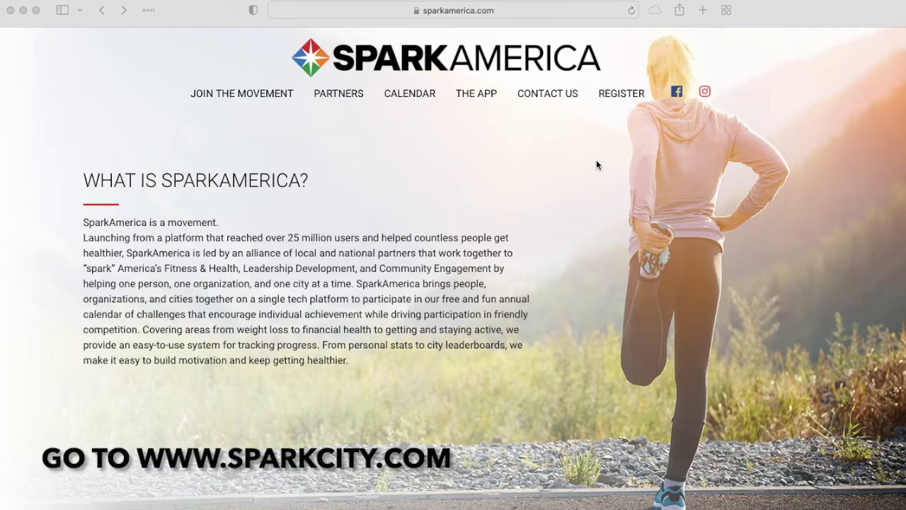
Step: Choose REGISTER on sparkamerica.com to begin creating a new account
{"action": "left_click", "coordinate": [611, 98]}
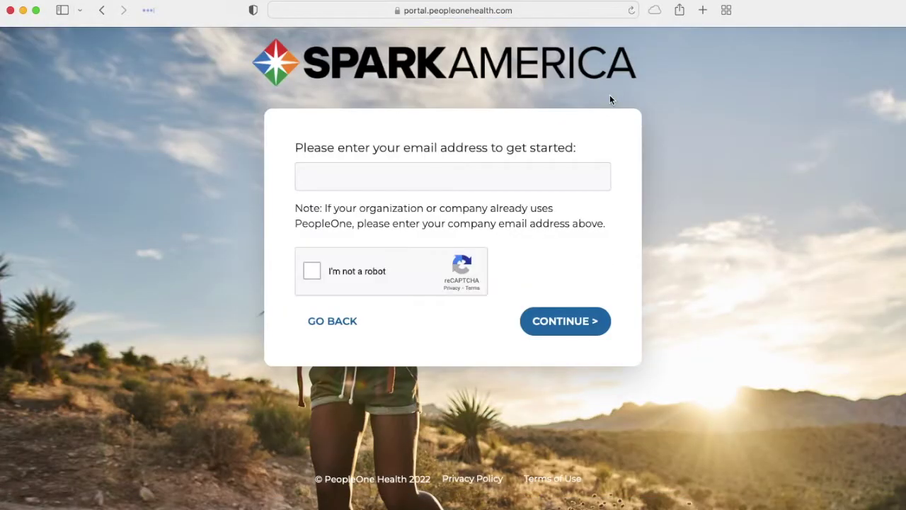
Step: Enter the user's Gmail address, pass the 'I'm not a robot' check, and continue
{"action": "left_click", "coordinate": [579, 168]}
{"action": "type", "text": "th"}
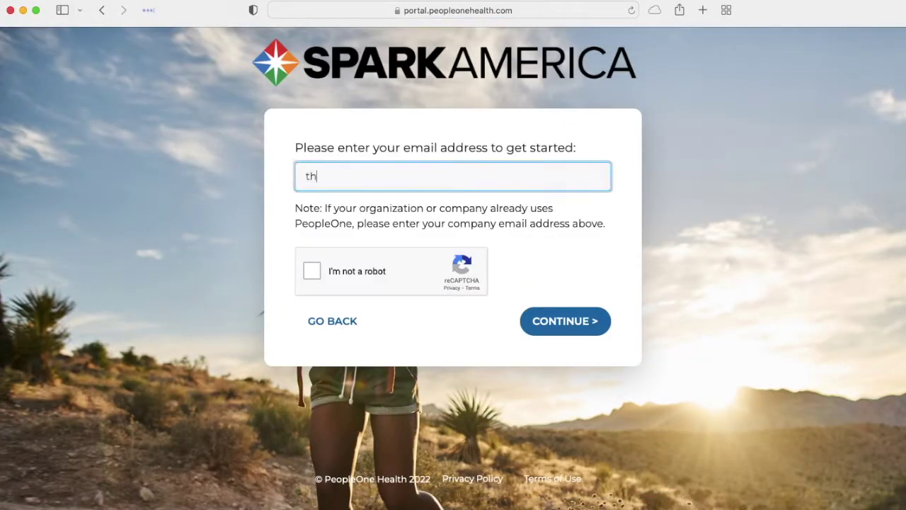
{"action": "type", "text": "isiswhereyouputyoure"}
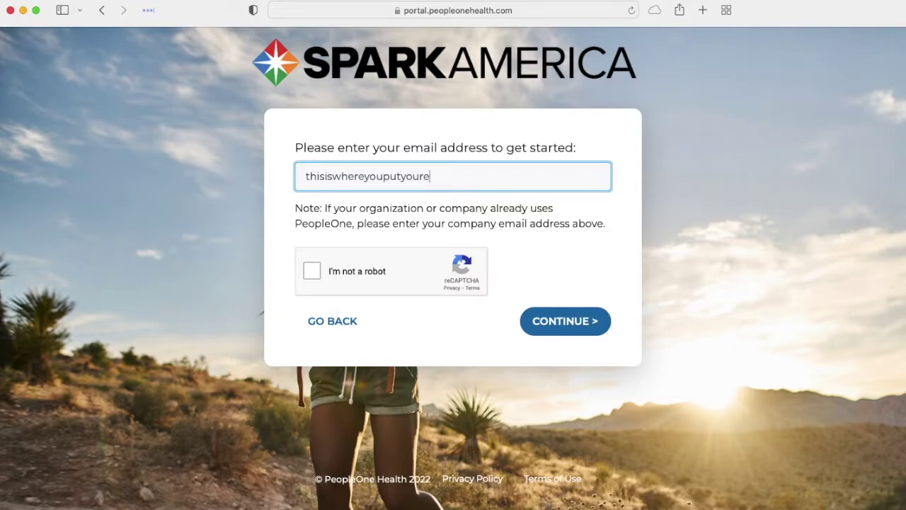
{"action": "type", "text": "mail@gmail.com"}
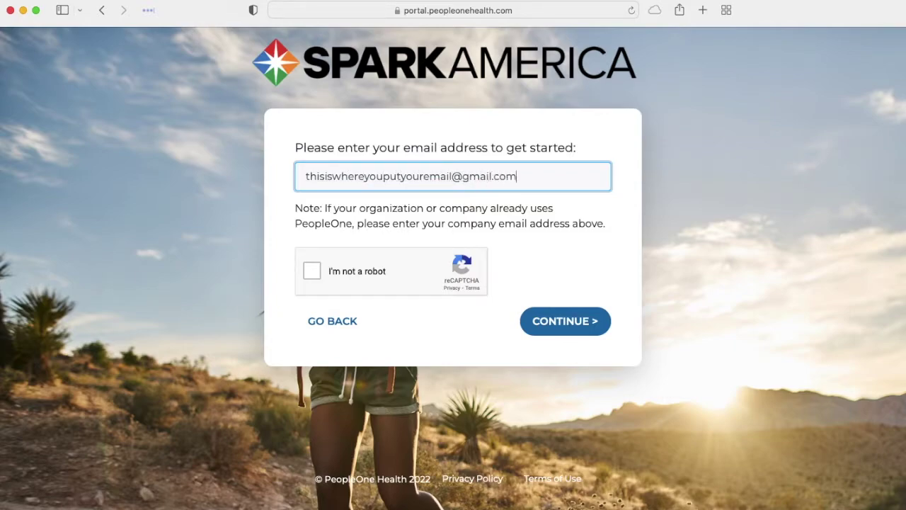
{"action": "left_click", "coordinate": [313, 271]}
{"action": "left_click", "coordinate": [567, 321]}
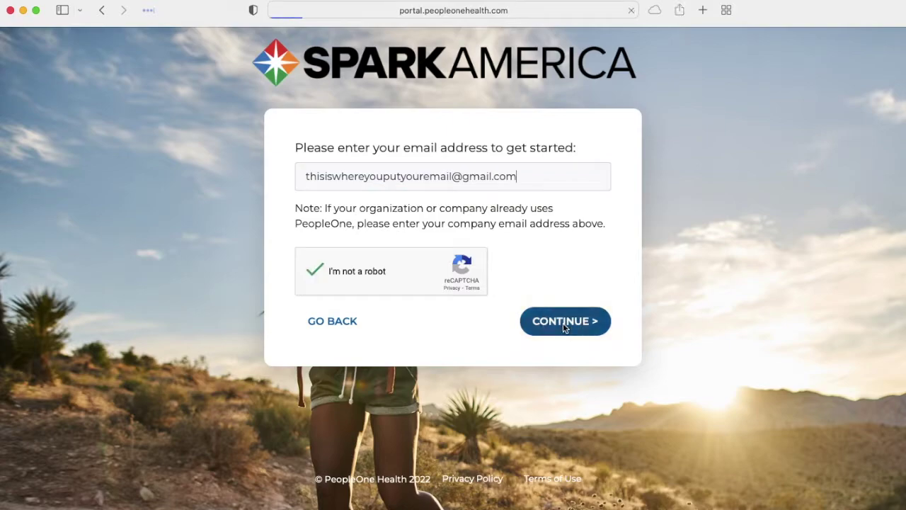
{"action": "scroll", "coordinate": [565, 327], "scroll_direction": "down", "scroll_amount": 2}
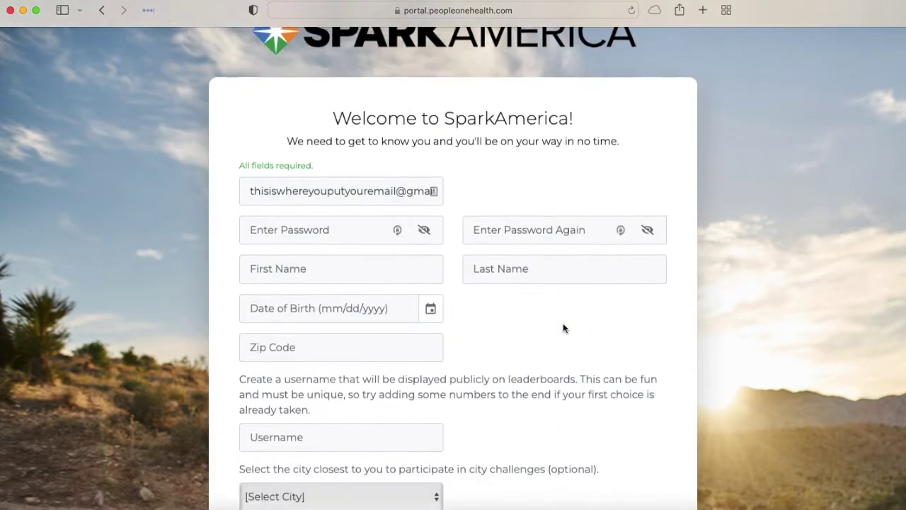
Step: Enter the account password, the user's first and last name, and birth date 01/01/1980
{"action": "left_click", "coordinate": [334, 200]}
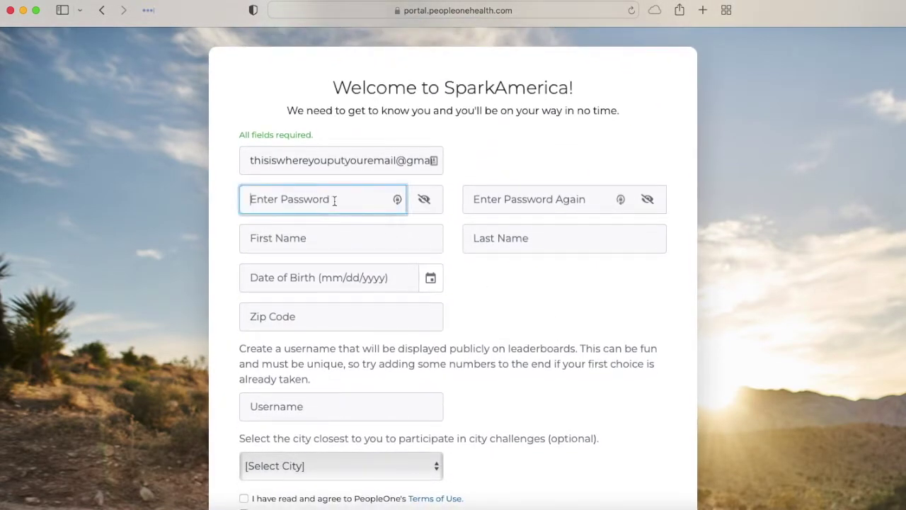
{"action": "type", "text": "••••••••"}
{"action": "key", "text": "Tab"}
{"action": "type", "text": "•"}
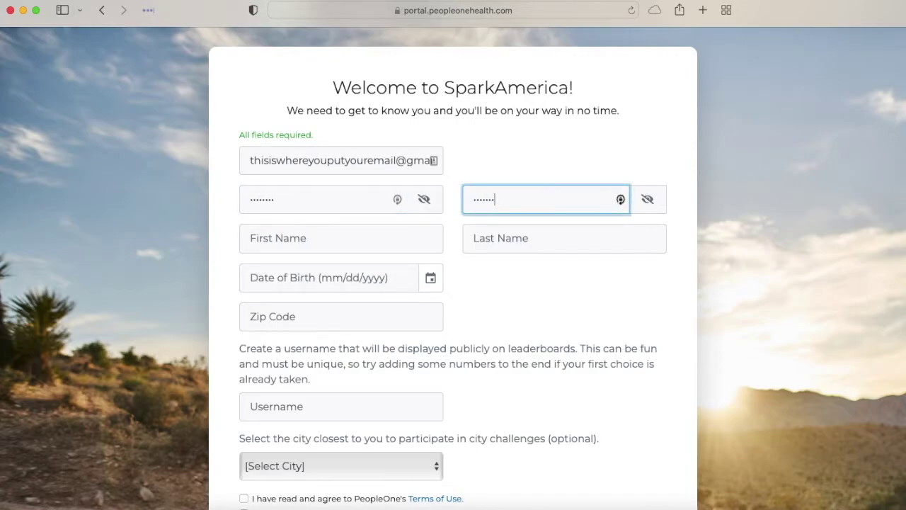
{"action": "key", "text": "Tab"}
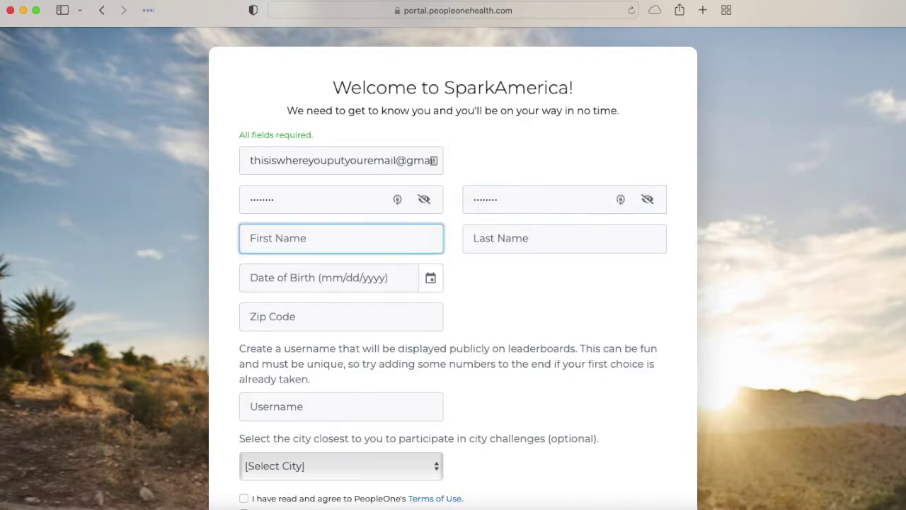
{"action": "type", "text": "Jane"}
{"action": "key", "text": "Tab"}
{"action": "type", "text": "Doe"}
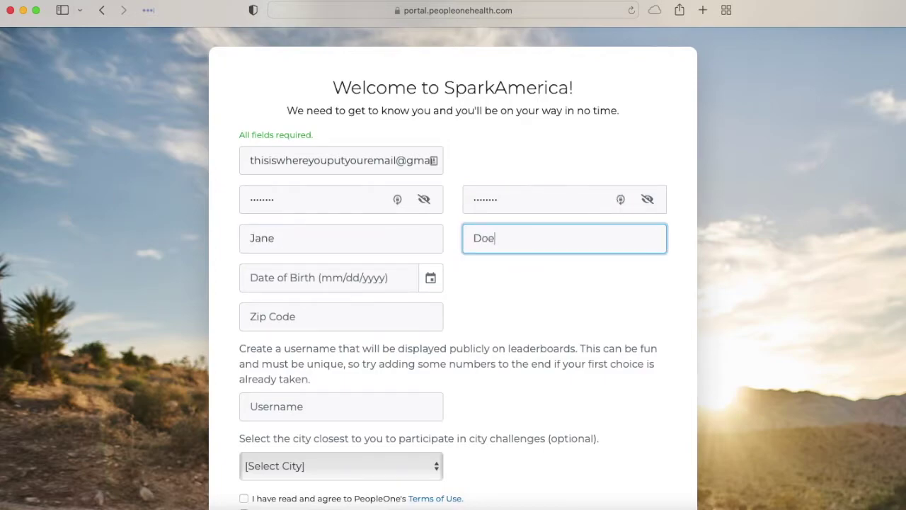
{"action": "key", "text": "Tab"}
{"action": "type", "text": "01/01/1980"}
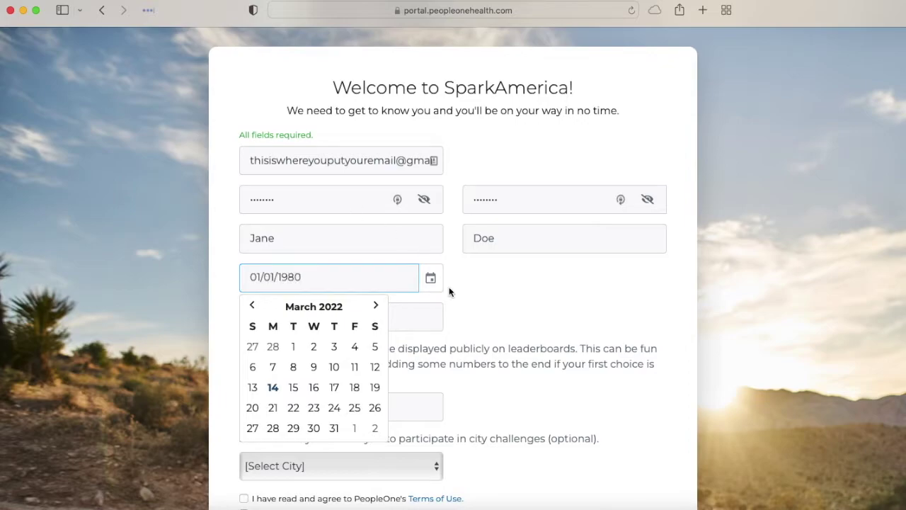
Step: Enter zip code 97007, choose a username, and select BatonRouge LA as the city
{"action": "left_click", "coordinate": [431, 315]}
{"action": "type", "text": "9700"}
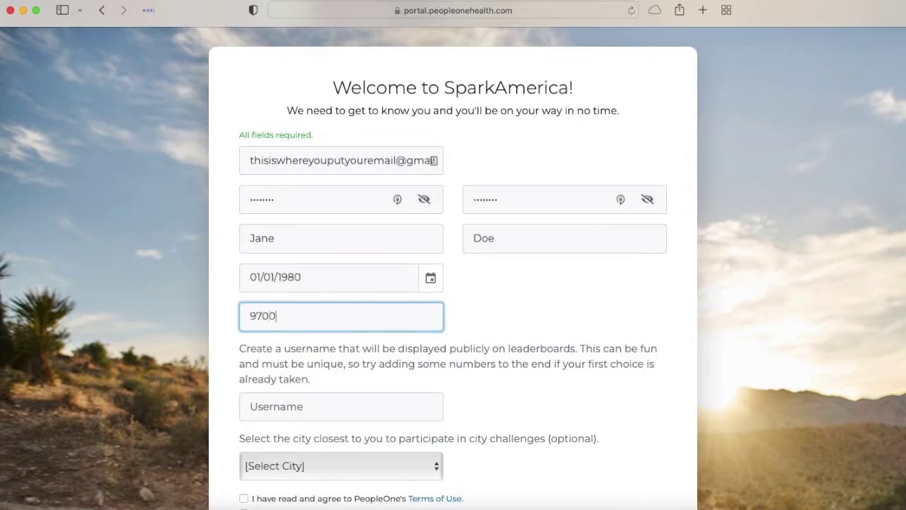
{"action": "type", "text": "7"}
{"action": "key", "text": "Tab"}
{"action": "scroll", "coordinate": [427, 343], "scroll_direction": "down", "scroll_amount": 1}
{"action": "type", "text": "janed0e"}
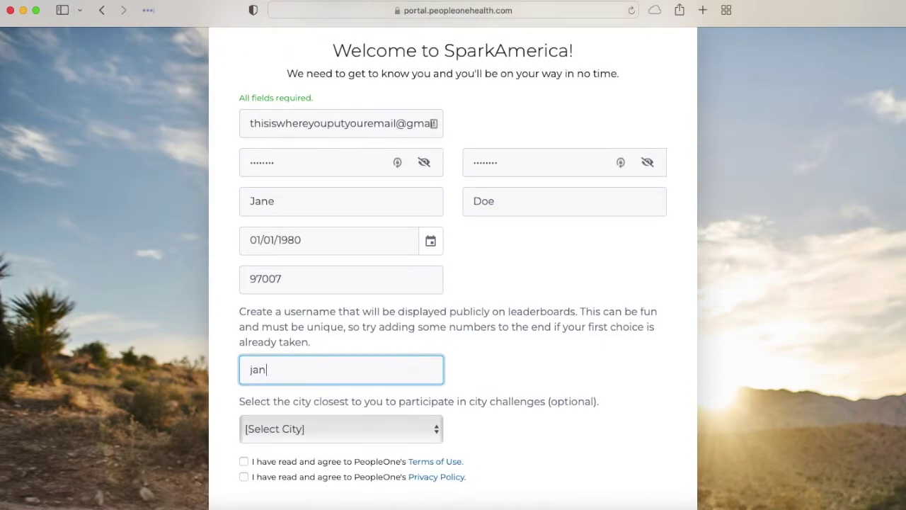
{"action": "scroll", "coordinate": [439, 347], "scroll_direction": "down", "scroll_amount": 1}
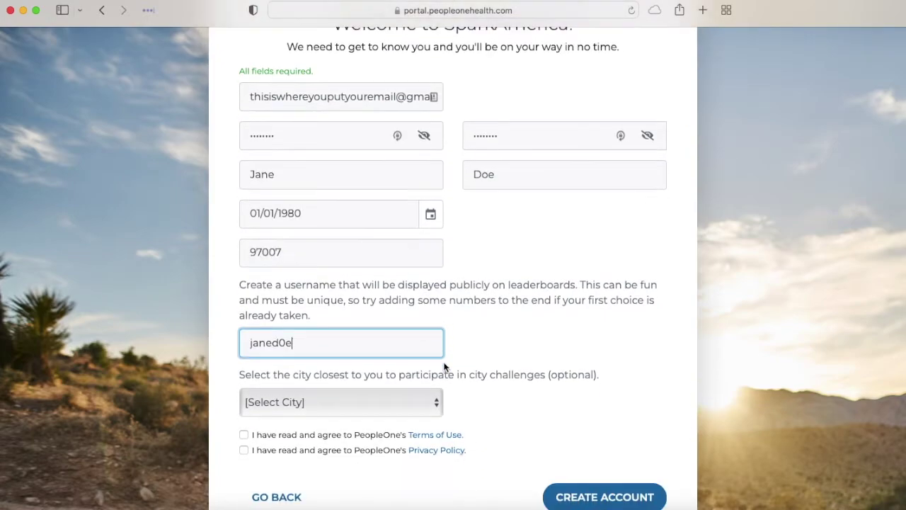
{"action": "left_click", "coordinate": [420, 402]}
{"action": "scroll", "coordinate": [420, 402], "scroll_direction": "down", "scroll_amount": 5}
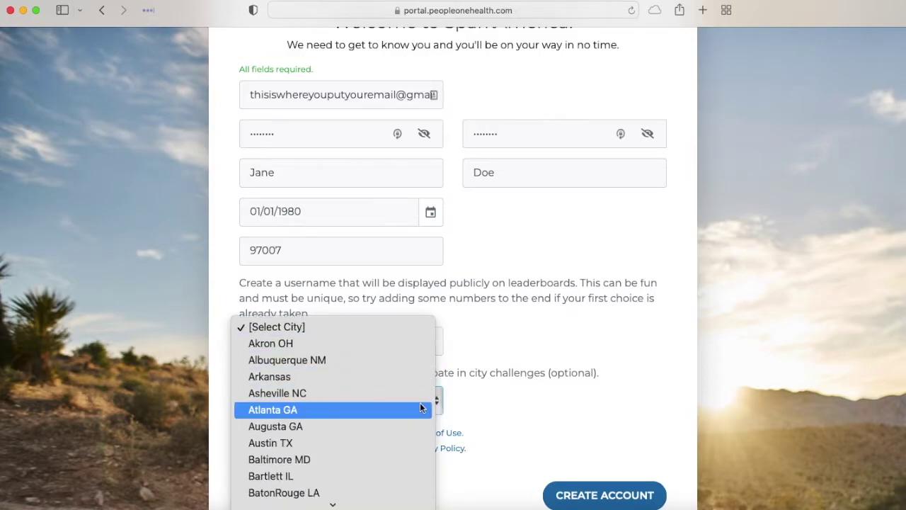
{"action": "left_click", "coordinate": [395, 443]}
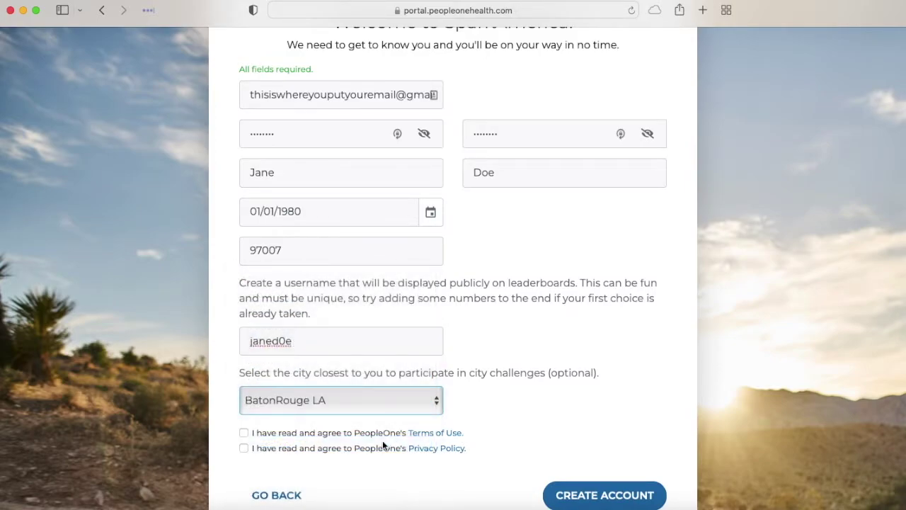
Step: Accept the Terms of Use and Privacy Policy and create the account
{"action": "left_click", "coordinate": [244, 433]}
{"action": "left_click", "coordinate": [244, 448]}
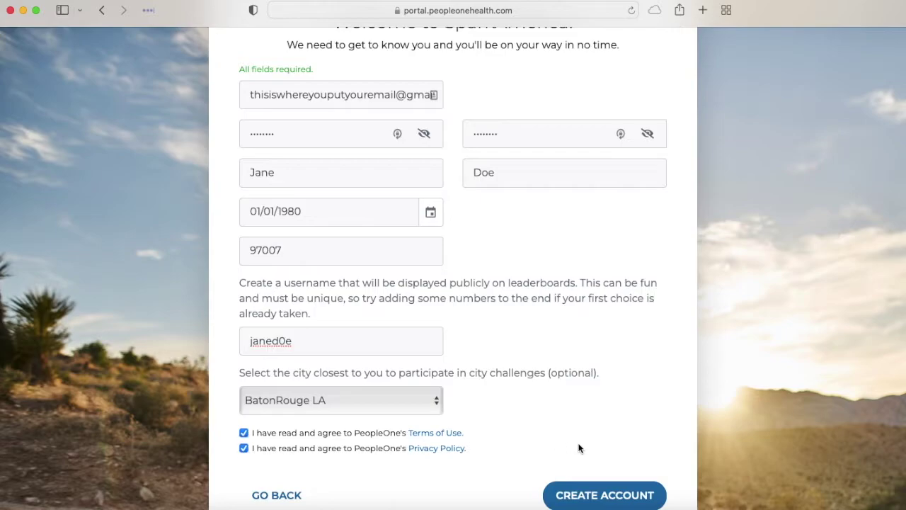
{"action": "left_click", "coordinate": [592, 497]}
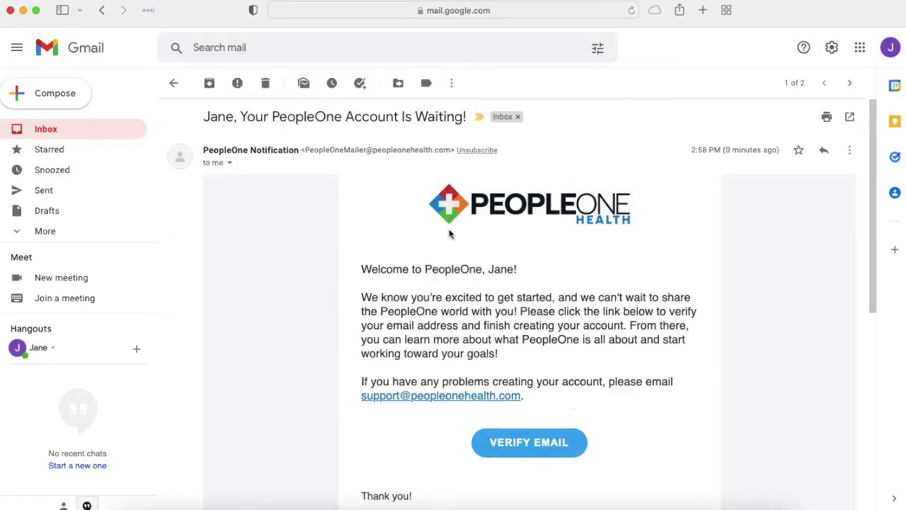
Step: Verify the email using the VERIFY EMAIL button in the PeopleOne welcome email
{"action": "left_click", "coordinate": [523, 456]}
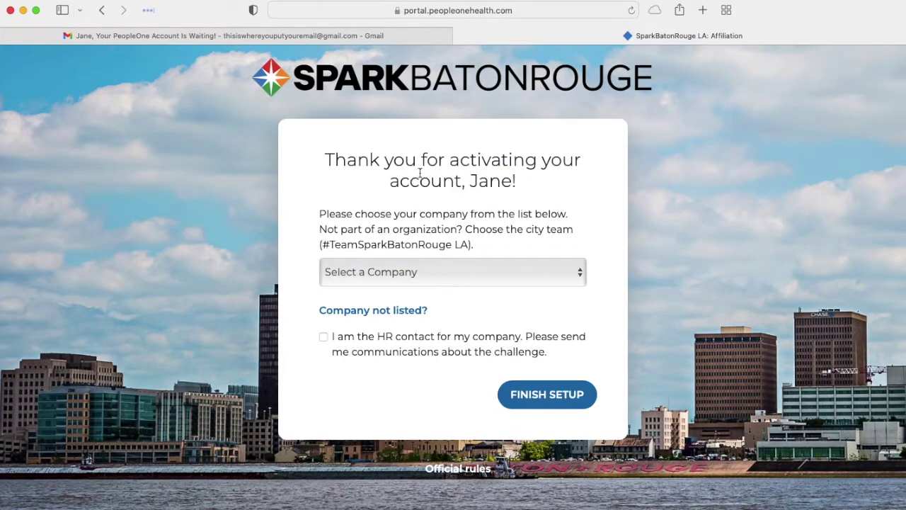
Step: Select #MWTMBatonRouge as the company, finish setup, and go to the dashboard
{"action": "left_click", "coordinate": [451, 276]}
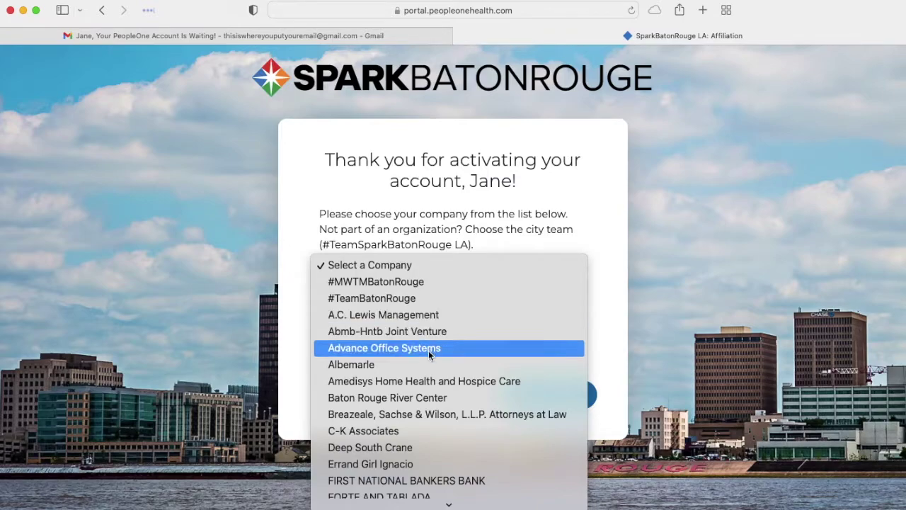
{"action": "left_click", "coordinate": [426, 283]}
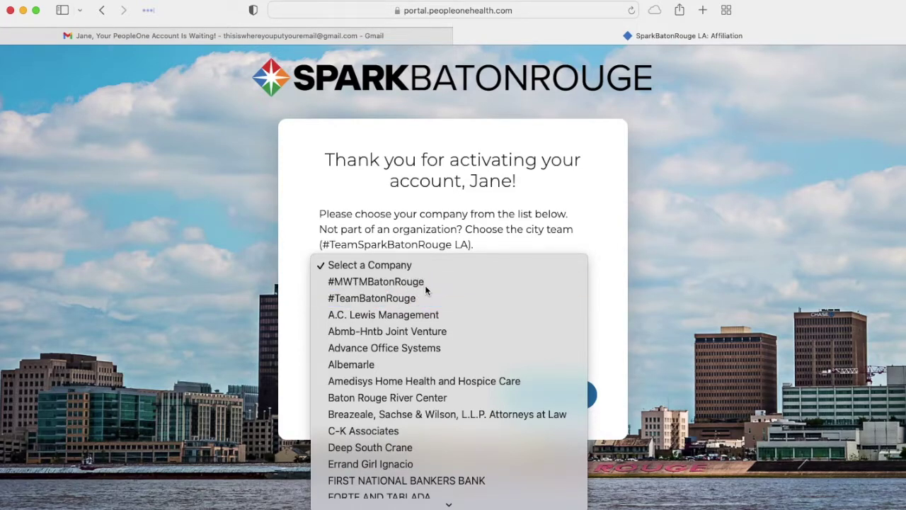
{"action": "left_click", "coordinate": [541, 394]}
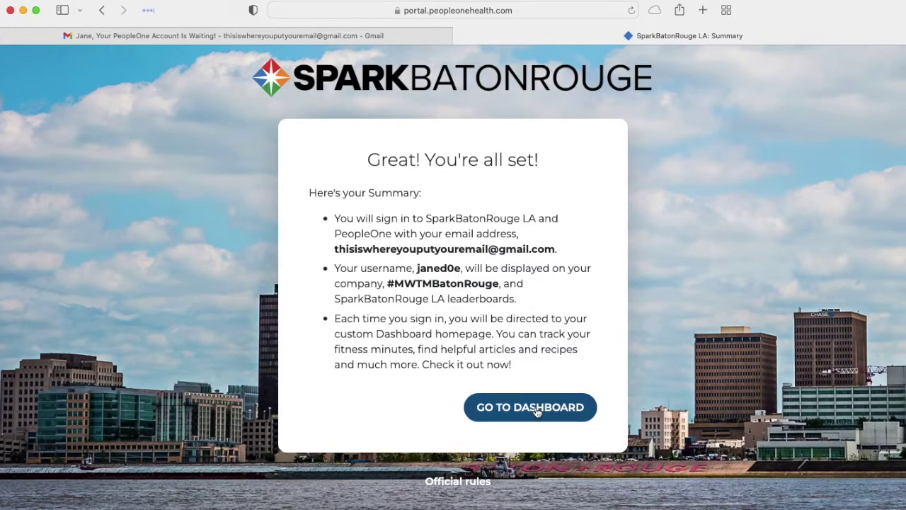
{"action": "left_click", "coordinate": [536, 410]}
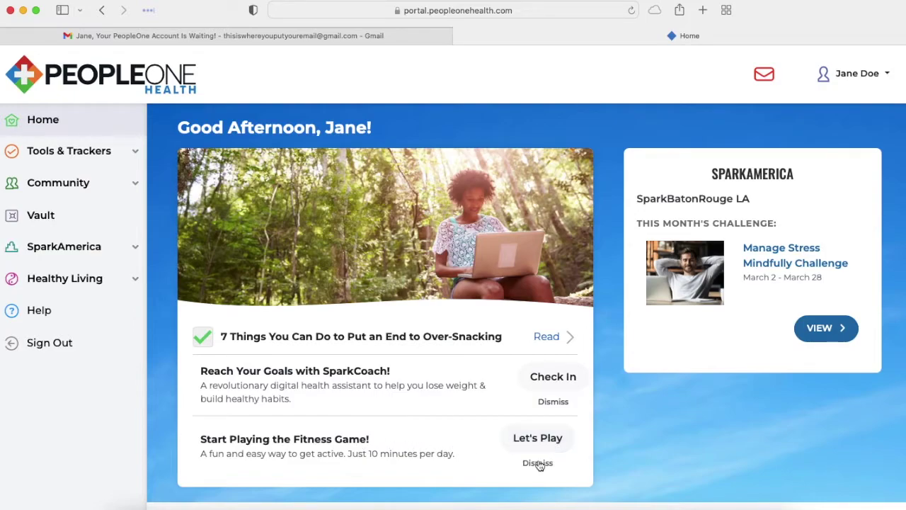
Step: In the Fitness Game, add 10 minutes of 'walking' for today and review the progress
{"action": "left_click", "coordinate": [532, 440]}
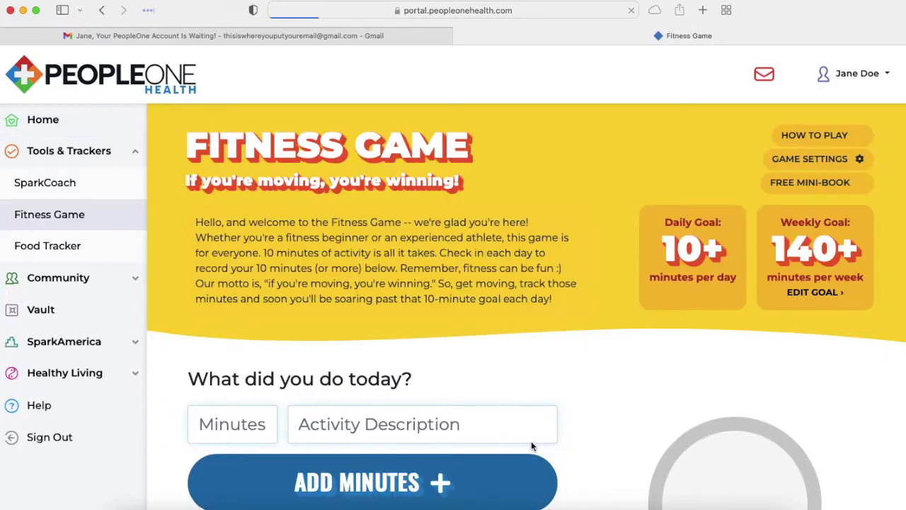
{"action": "left_click", "coordinate": [258, 423]}
{"action": "type", "text": "10"}
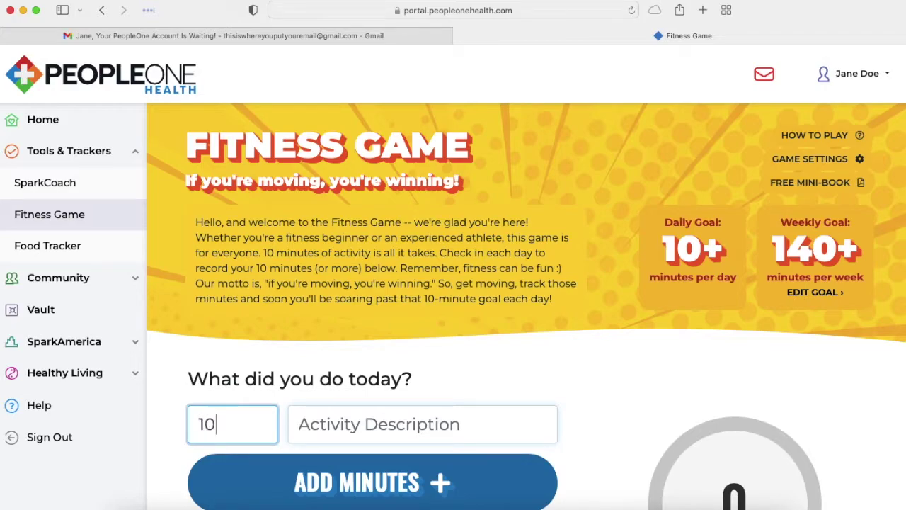
{"action": "key", "text": "Tab"}
{"action": "type", "text": "walking"}
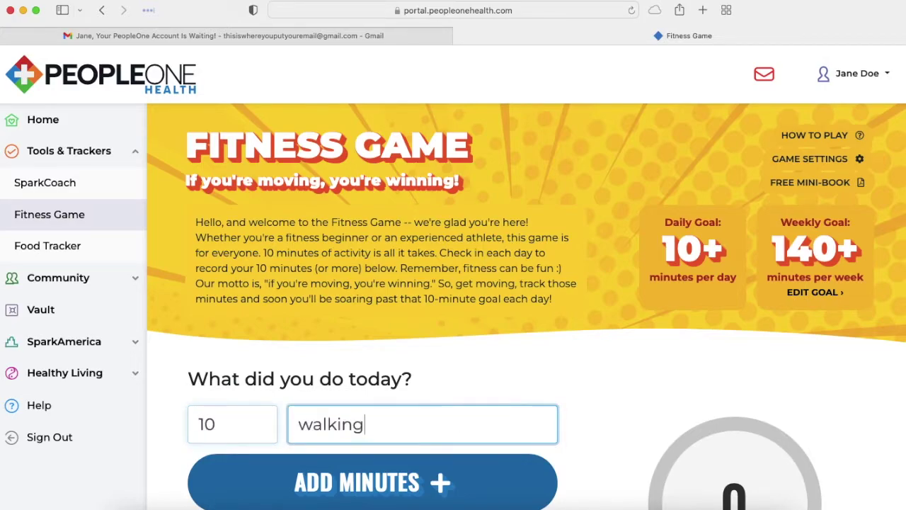
{"action": "left_click", "coordinate": [269, 496]}
{"action": "scroll", "coordinate": [490, 383], "scroll_direction": "down", "scroll_amount": 5}
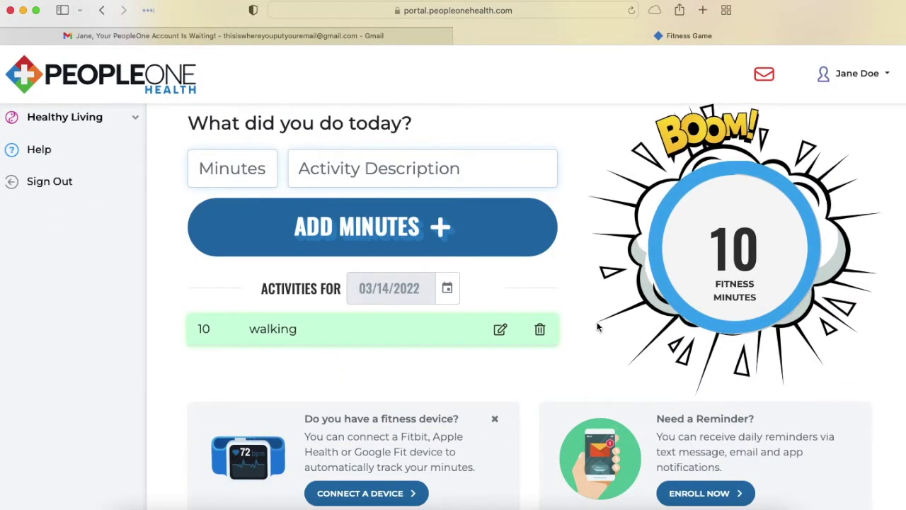
{"action": "scroll", "coordinate": [482, 403], "scroll_direction": "down", "scroll_amount": 1}
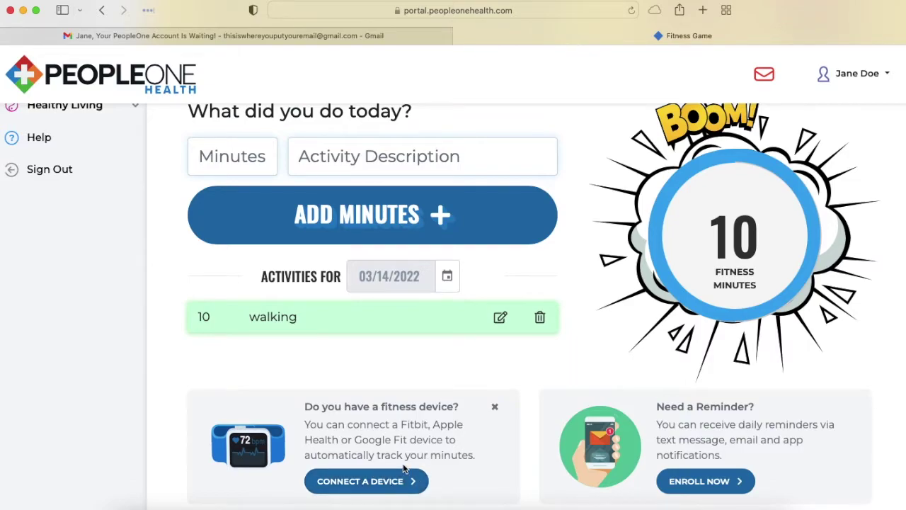
{"action": "scroll", "coordinate": [403, 467], "scroll_direction": "down", "scroll_amount": 5}
{"action": "scroll", "coordinate": [403, 467], "scroll_direction": "down", "scroll_amount": 3}
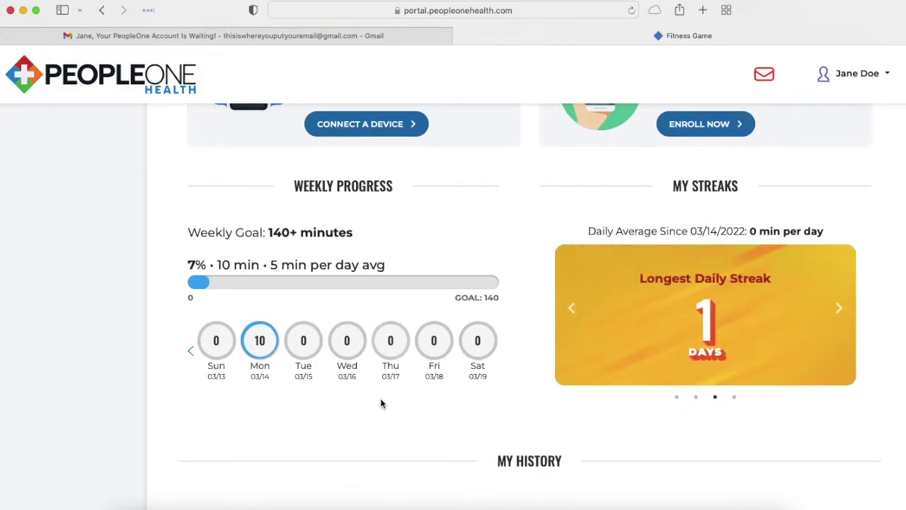
{"action": "scroll", "coordinate": [381, 404], "scroll_direction": "up", "scroll_amount": 4}
{"action": "scroll", "coordinate": [380, 404], "scroll_direction": "up", "scroll_amount": 10}
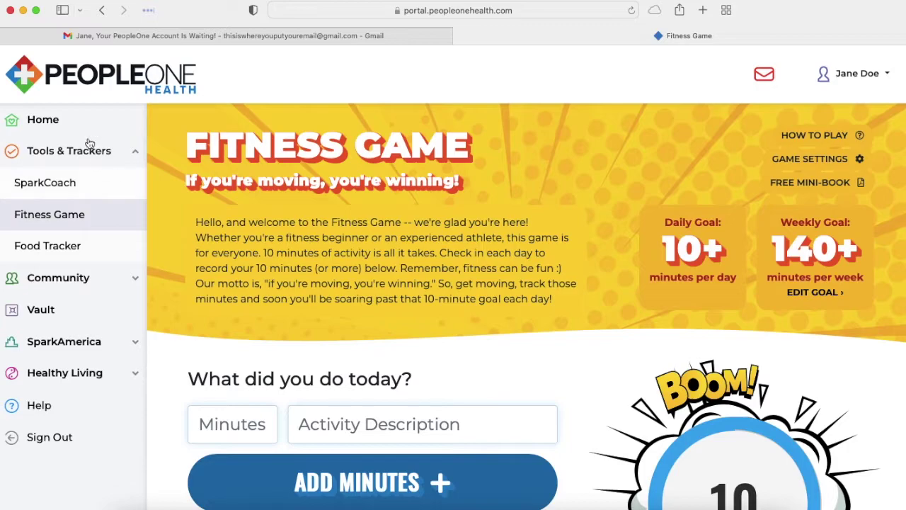
Step: Check the Fitness Game page under Tools & Trackers, return Home, and expand SparkAmerica
{"action": "left_click", "coordinate": [66, 119]}
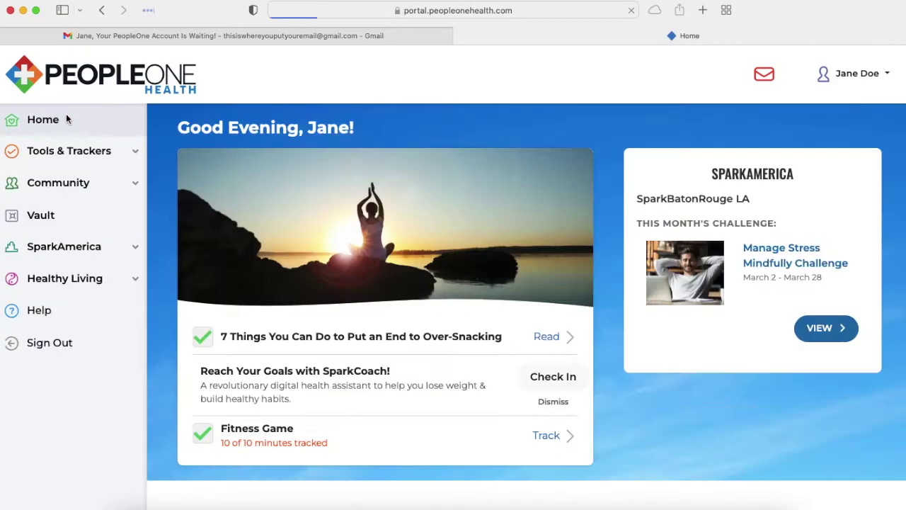
{"action": "left_click", "coordinate": [70, 155]}
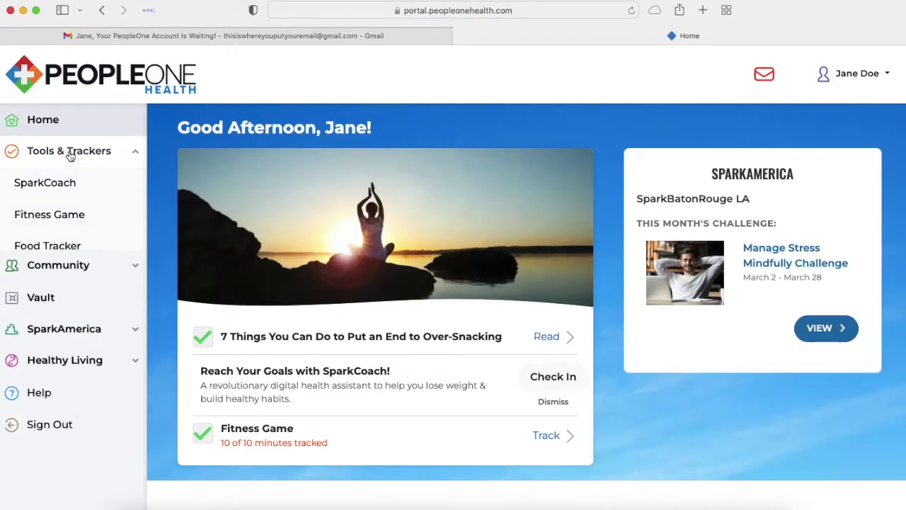
{"action": "left_click", "coordinate": [46, 213]}
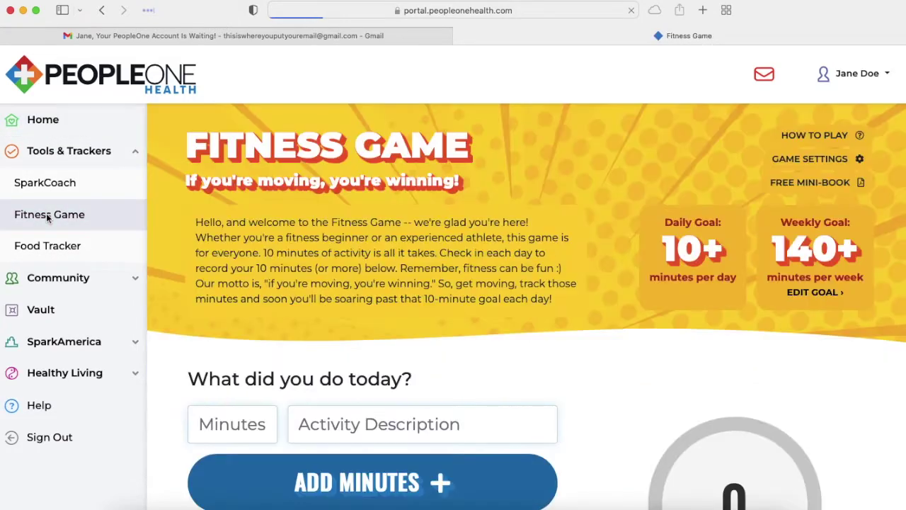
{"action": "scroll", "coordinate": [330, 263], "scroll_direction": "down", "scroll_amount": 2}
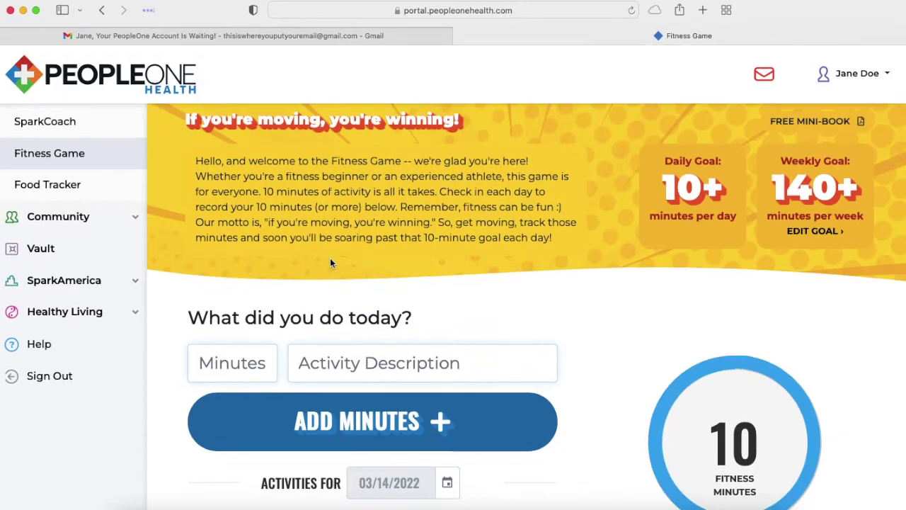
{"action": "scroll", "coordinate": [330, 263], "scroll_direction": "up", "scroll_amount": 2}
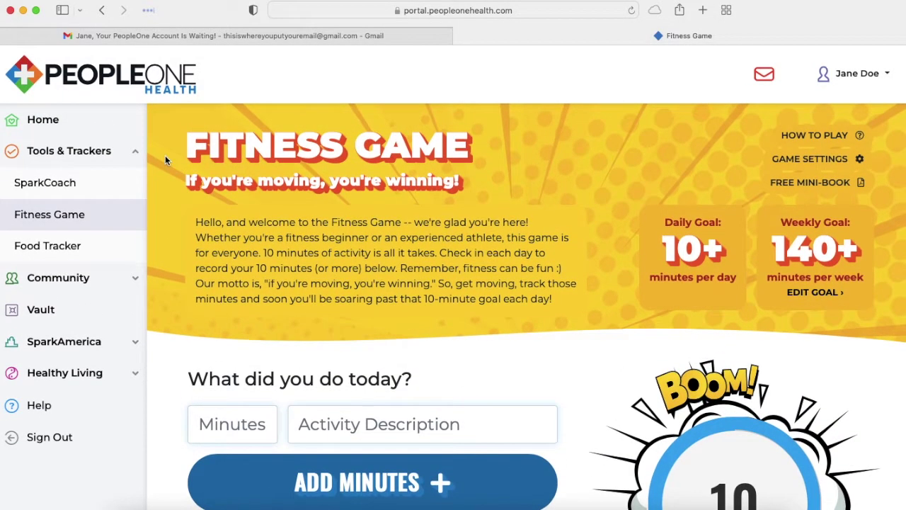
{"action": "left_click", "coordinate": [104, 123]}
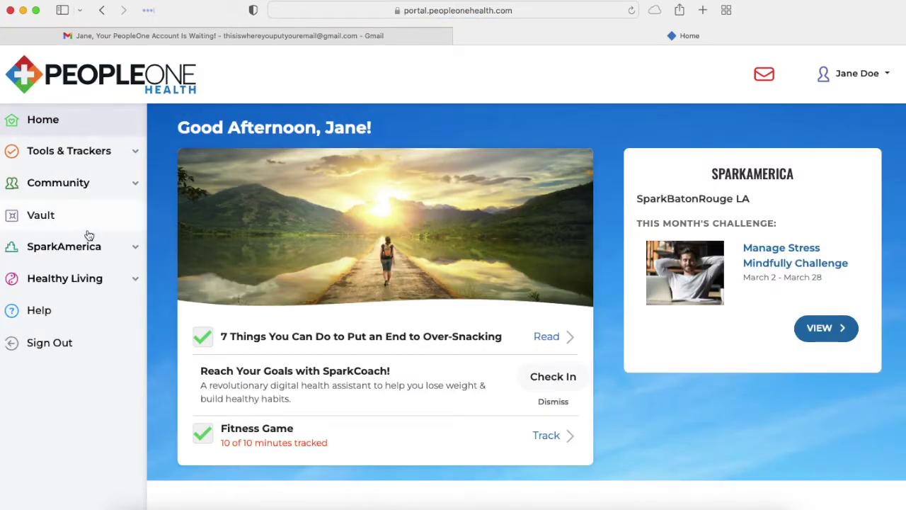
{"action": "left_click", "coordinate": [88, 256]}
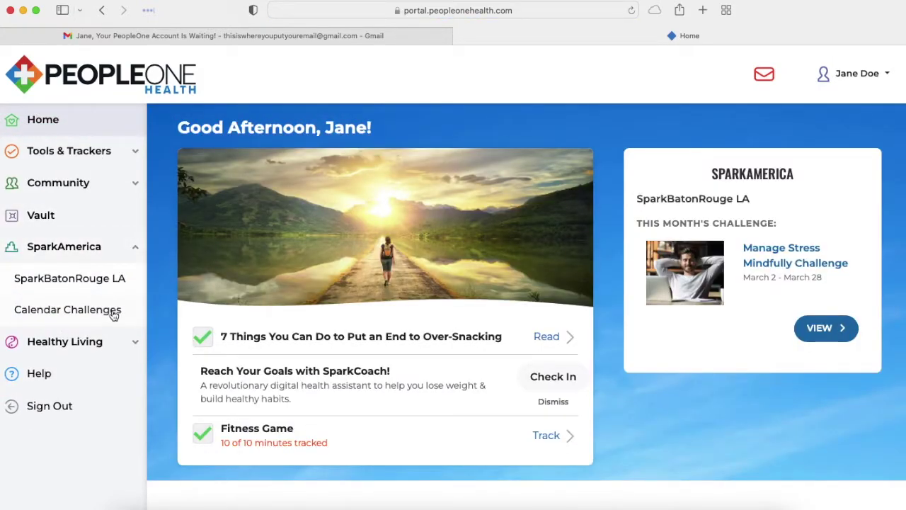
Step: Join the upcoming 2022 Spring Fit City Challenge from Calendar Challenges, starting Apr. 15, 2022
{"action": "left_click", "coordinate": [114, 316]}
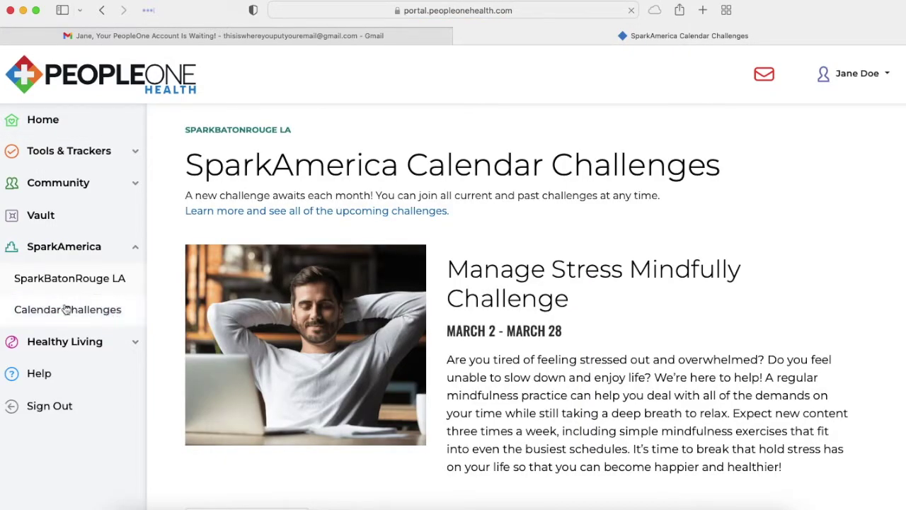
{"action": "scroll", "coordinate": [540, 330], "scroll_direction": "down", "scroll_amount": 1}
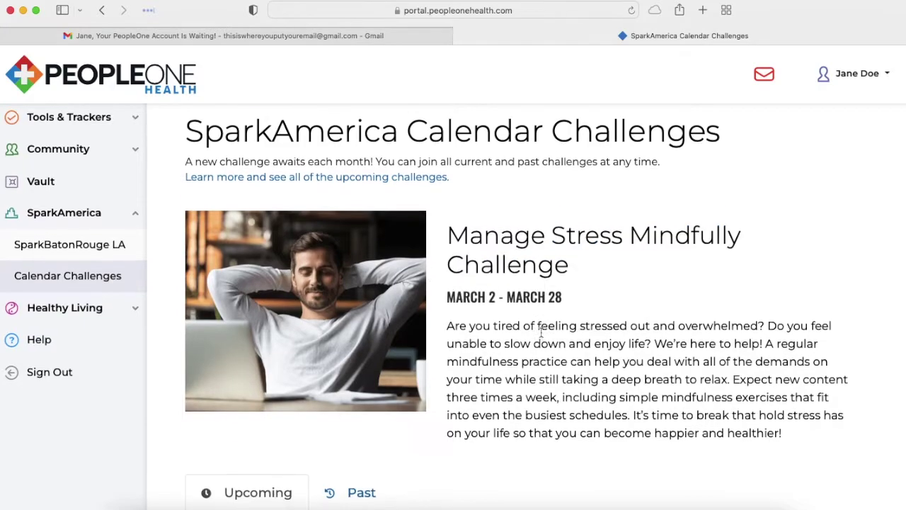
{"action": "scroll", "coordinate": [141, 279], "scroll_direction": "up", "scroll_amount": 1}
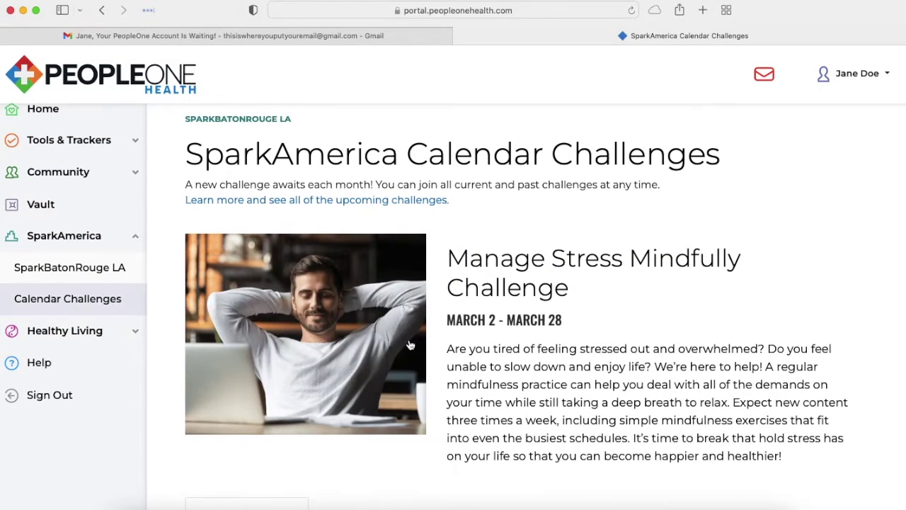
{"action": "scroll", "coordinate": [407, 345], "scroll_direction": "down", "scroll_amount": 4}
{"action": "scroll", "coordinate": [494, 361], "scroll_direction": "down", "scroll_amount": 6}
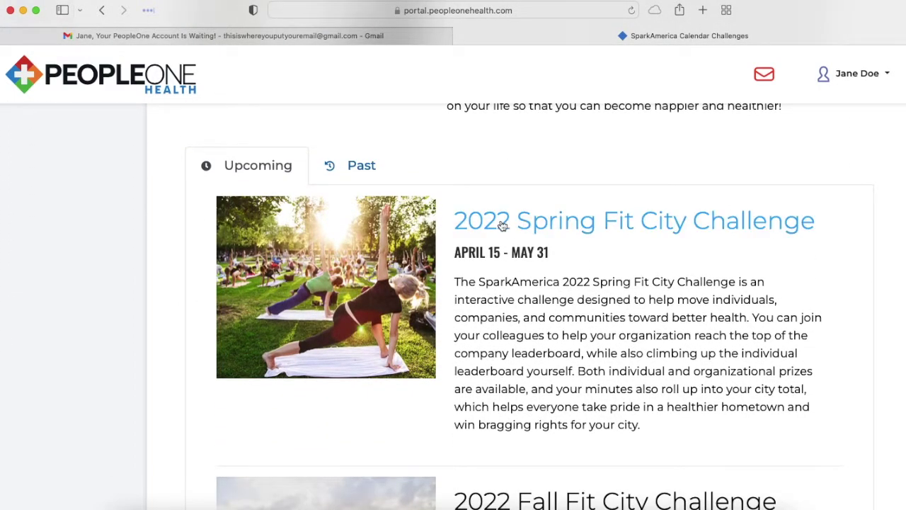
{"action": "left_click", "coordinate": [502, 224]}
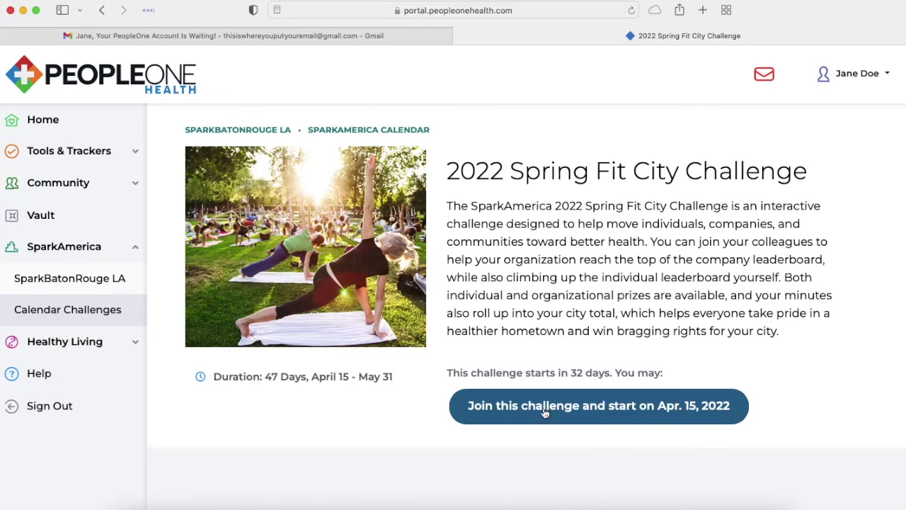
{"action": "left_click", "coordinate": [545, 413]}
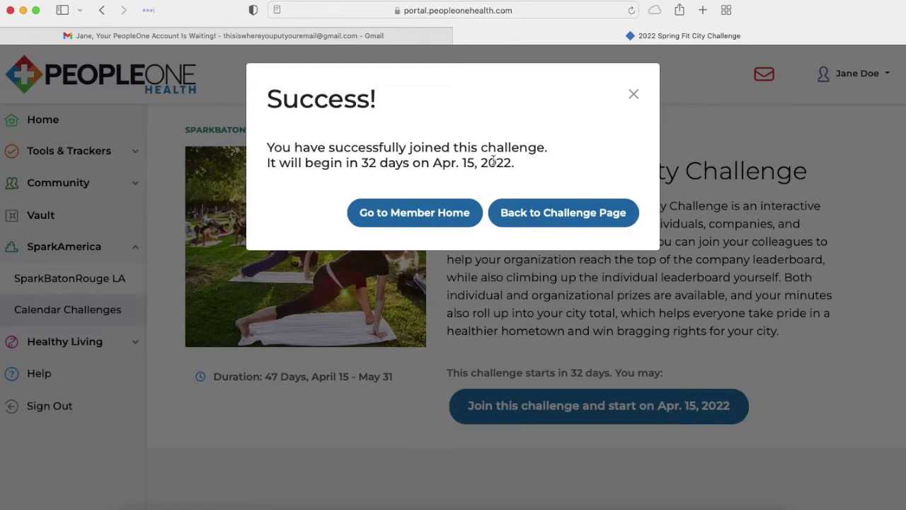
Step: Choose Go to Member Home in the Success confirmation dialog
{"action": "left_click", "coordinate": [440, 214]}
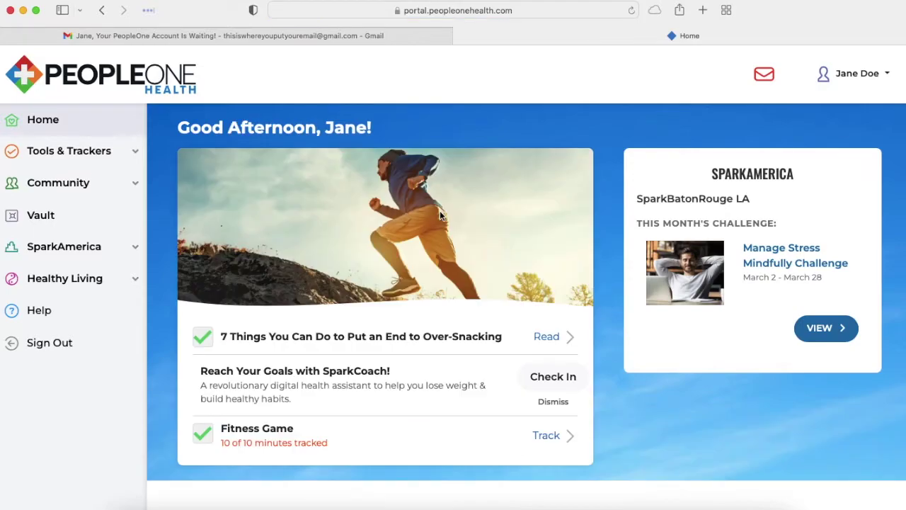